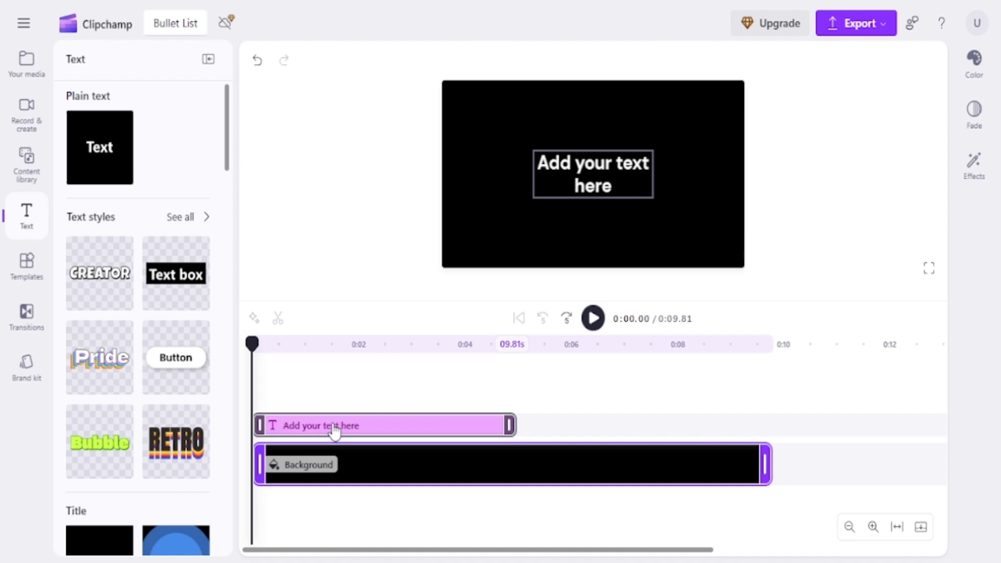
Replace the placeholder text with the title Fruit List and the lines Apple, Mango, Banana and Grape.
left_click(334, 431)
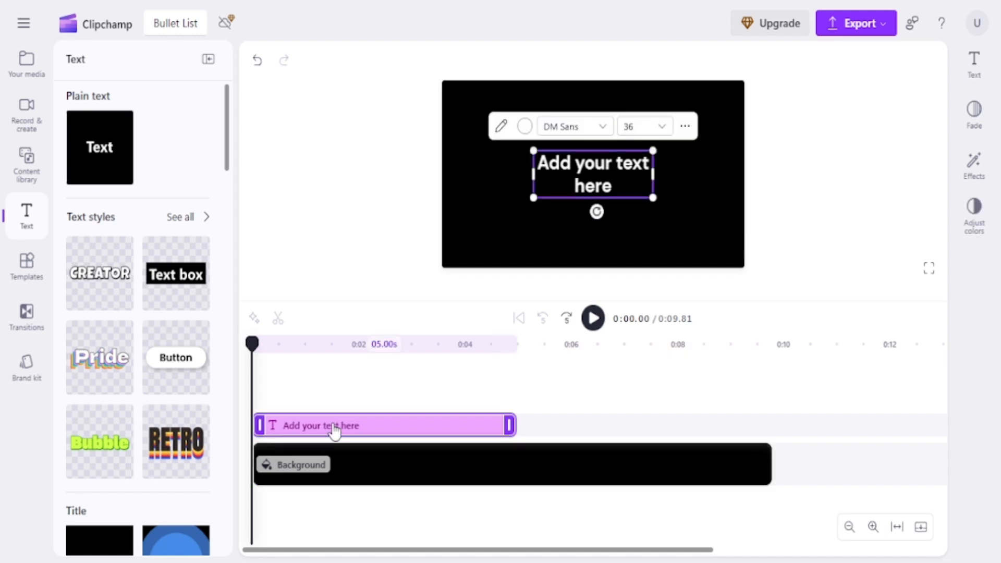
double_click(587, 169)
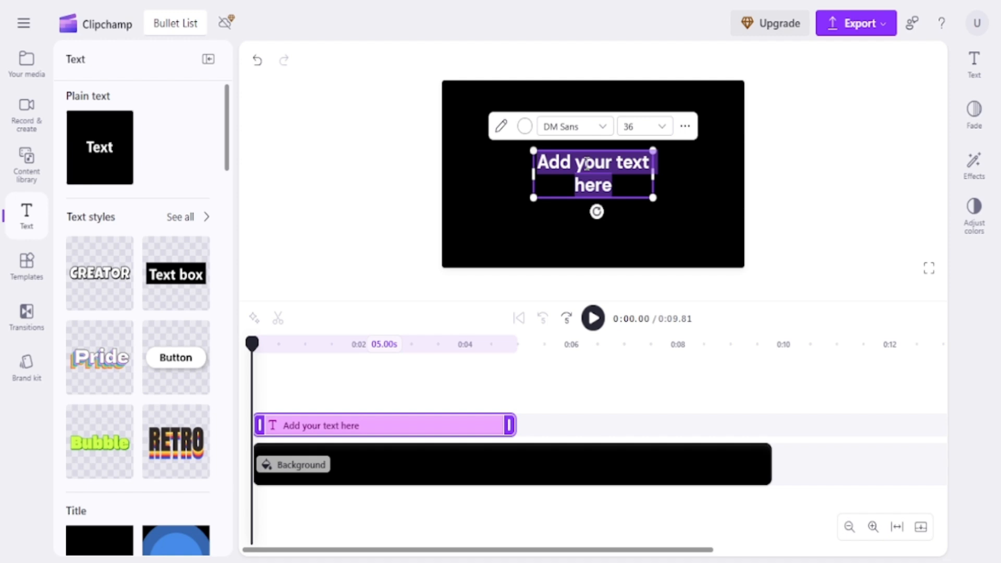
type("Fruit List ")
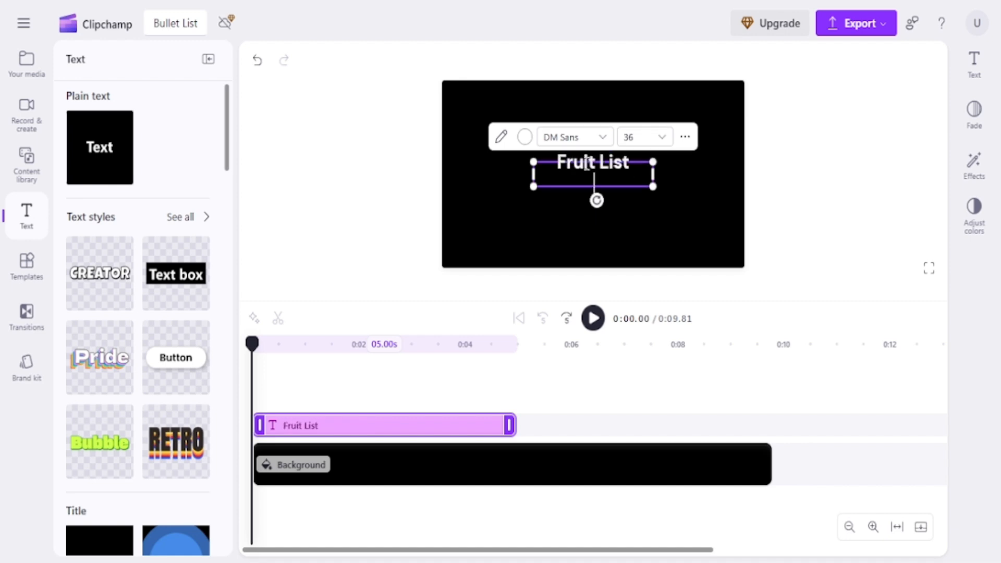
type("Apple ")
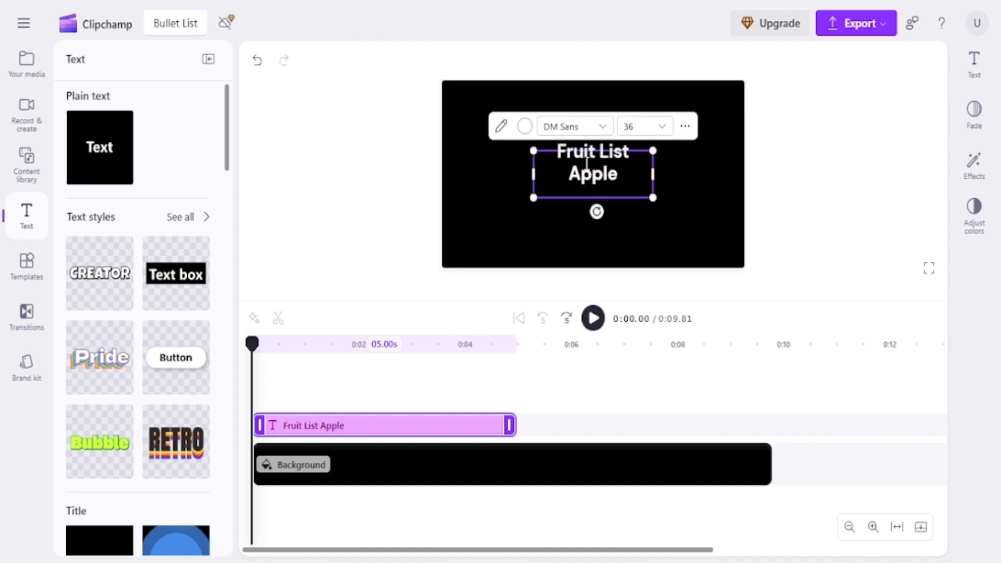
type("Mango")
key("Return")
type("BV")
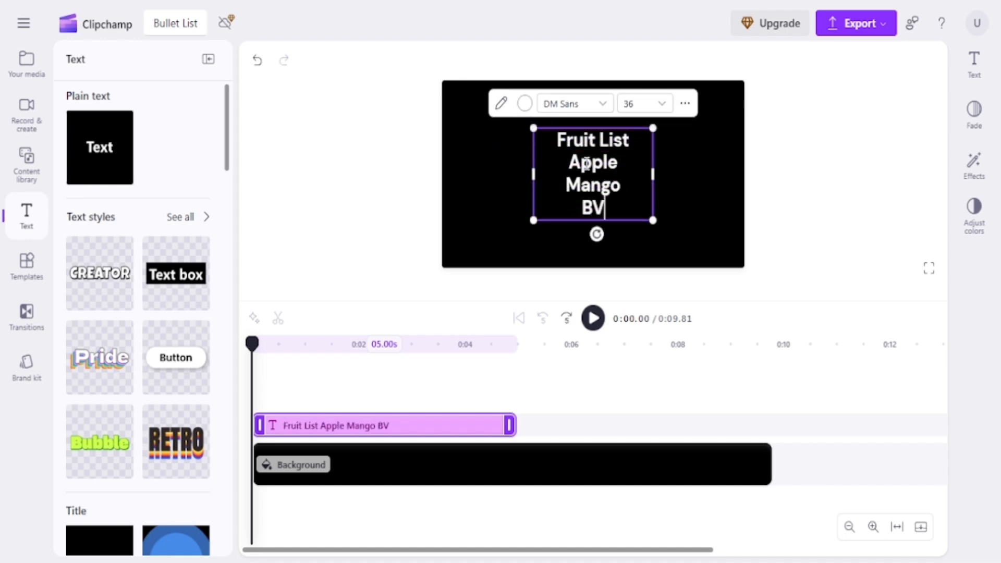
key("BackSpace")
type("anana")
key("Return")
type("Gr")
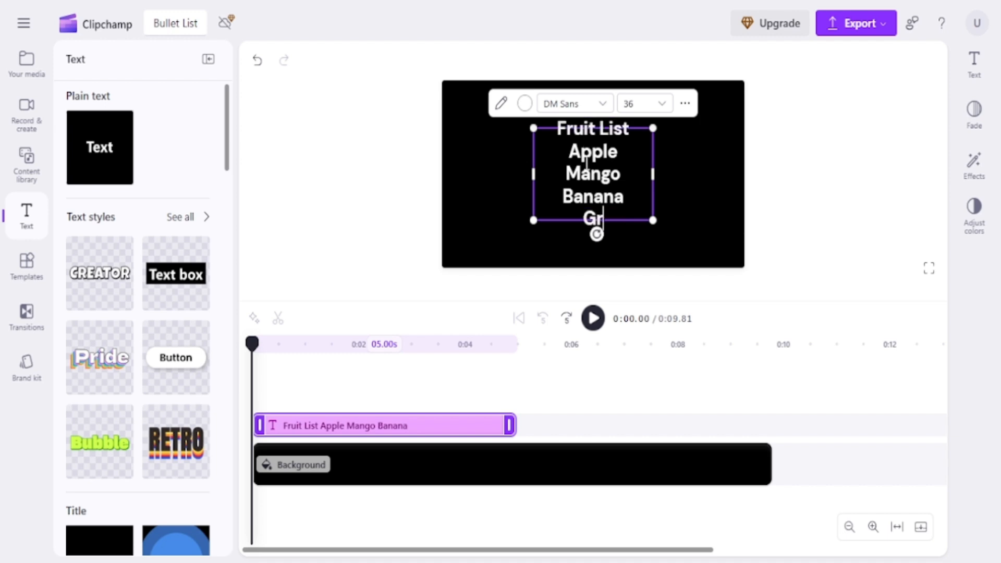
type("ape")
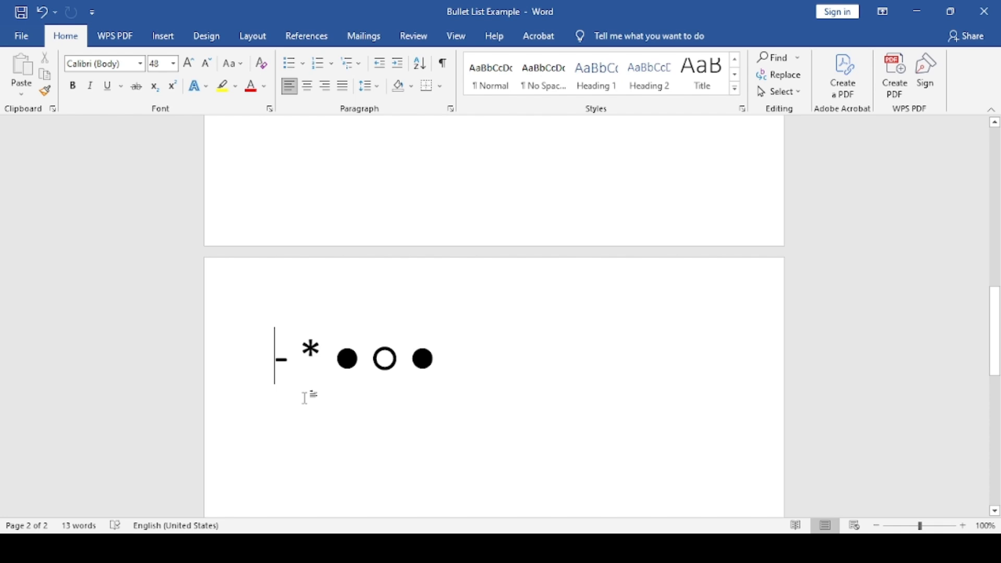
Switch to the Word document, copy the solid bullet symbol and paste it before Apple in the Clipchamp text.
left_click(331, 386)
double_click(310, 350)
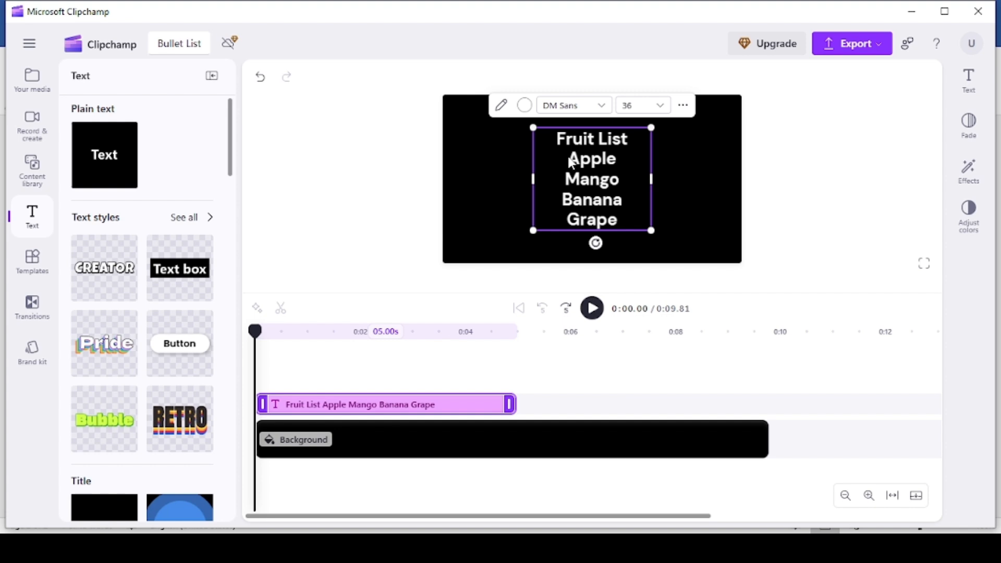
left_click(571, 163)
type("•")
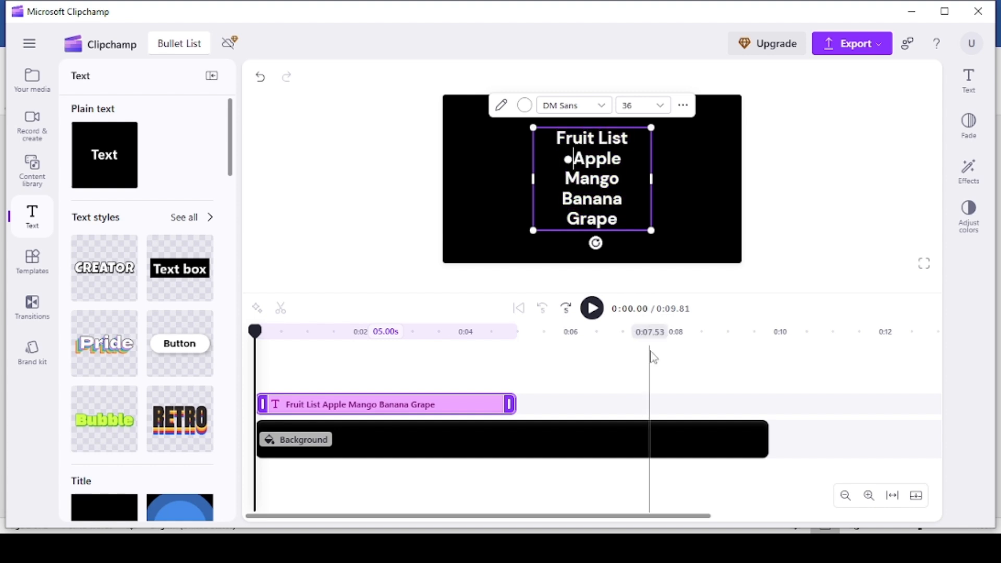
Paste the same bullet symbol before Mango, Banana and Grape.
key("Down")
type("•")
key("Down")
type("•")
key("End")
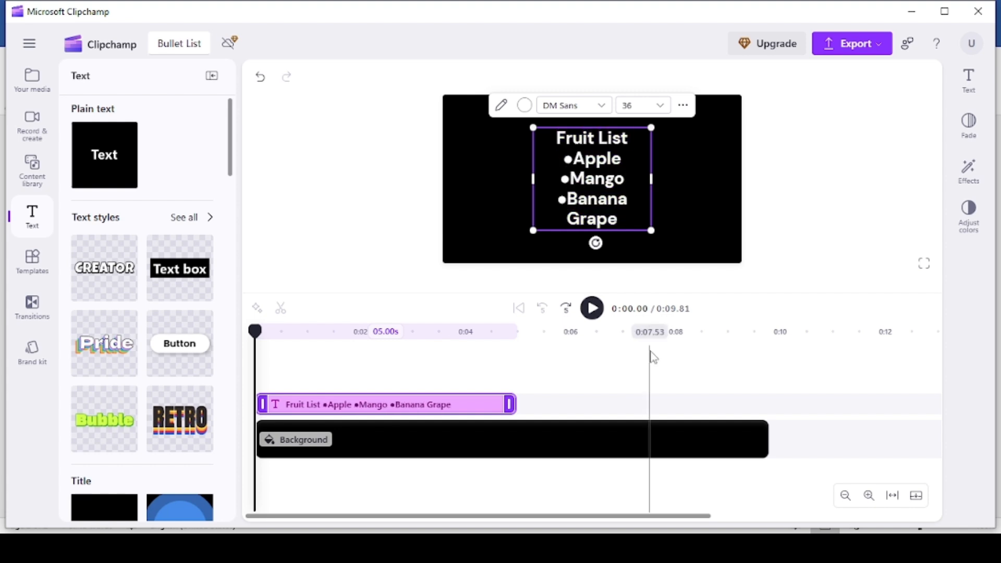
key("Right")
type("•")
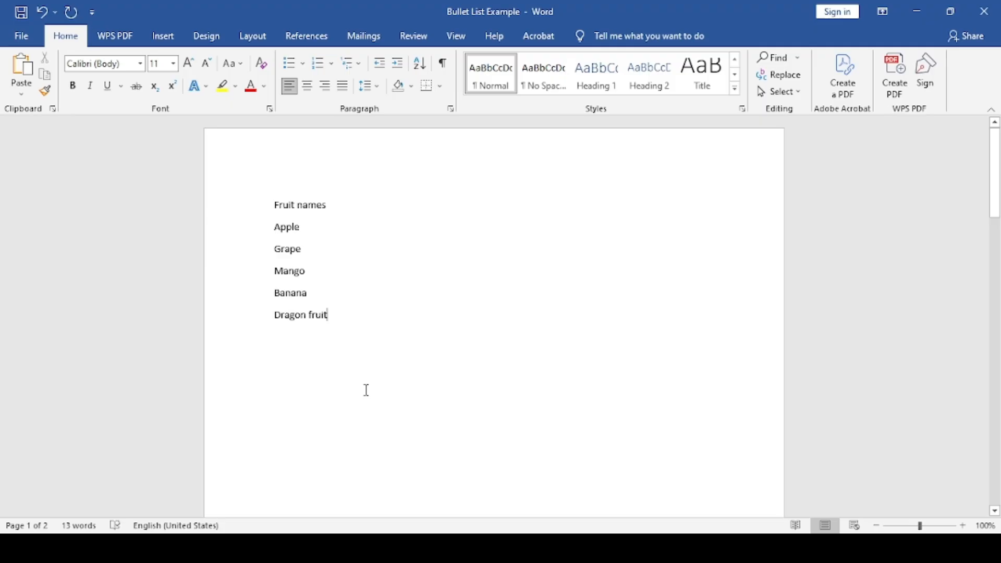
In the Word document, format the lines from Apple to Dragon fruit as a bulleted list.
left_click_drag(342, 315, 250, 219)
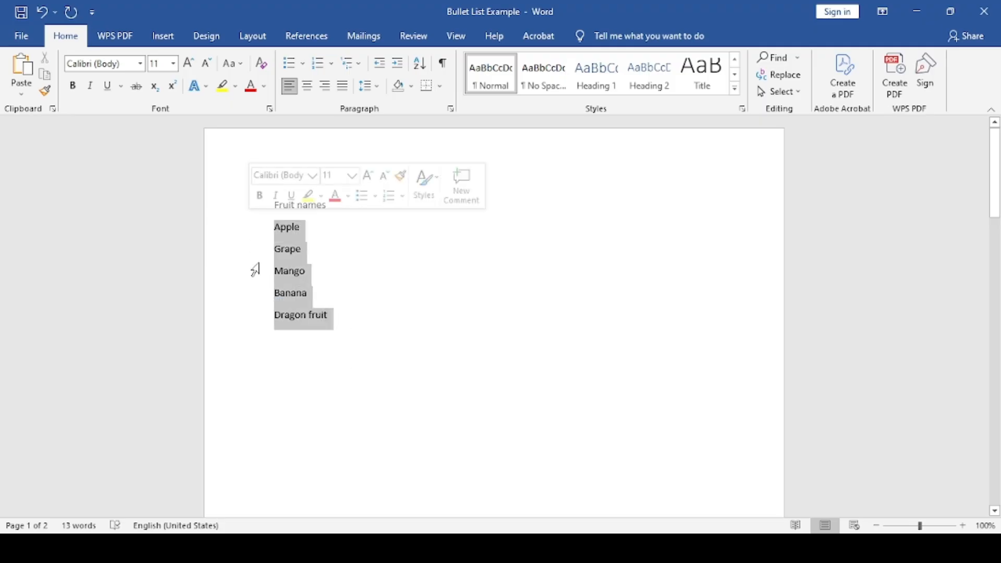
left_click(288, 63)
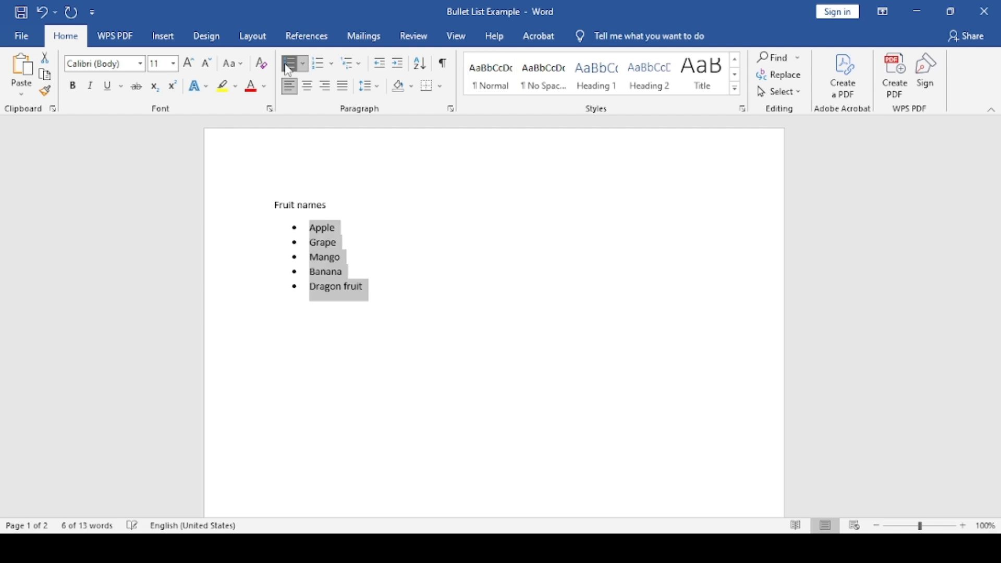
left_click(313, 306)
Copy the bulleted fruit list from Word and paste it over the four fruit lines below the title in Clipchamp.
left_click_drag(354, 285, 272, 230)
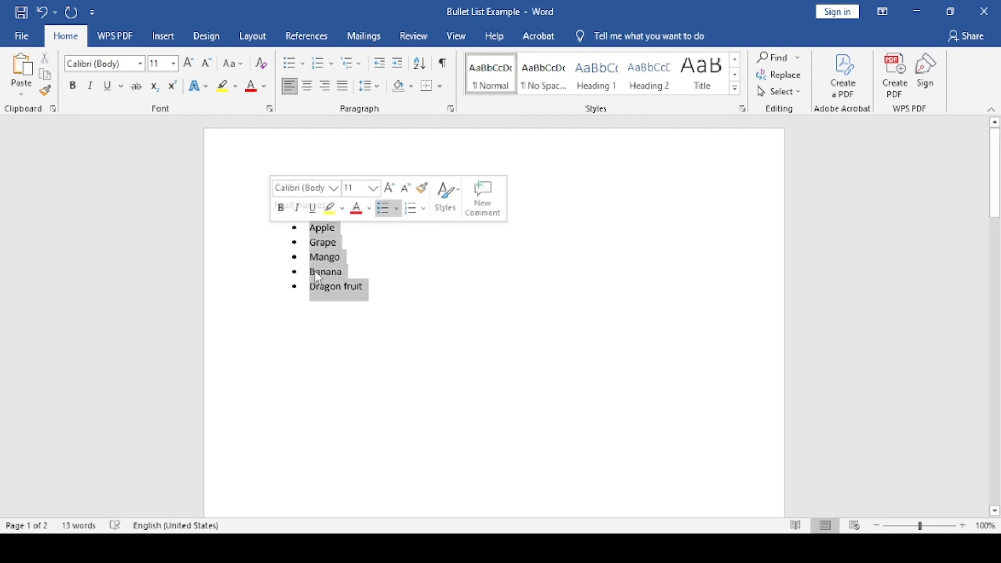
key("alt+Tab")
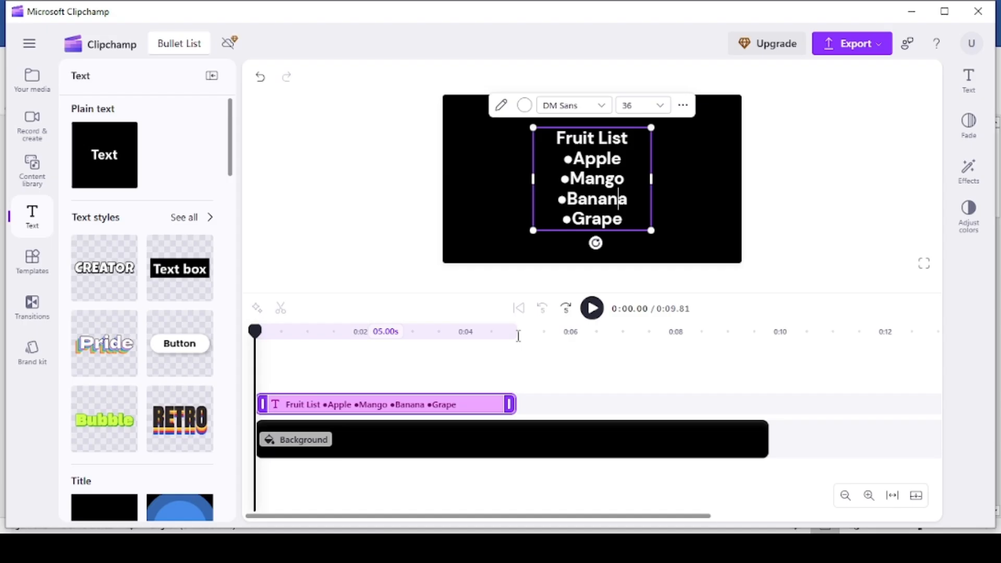
triple_click(601, 193)
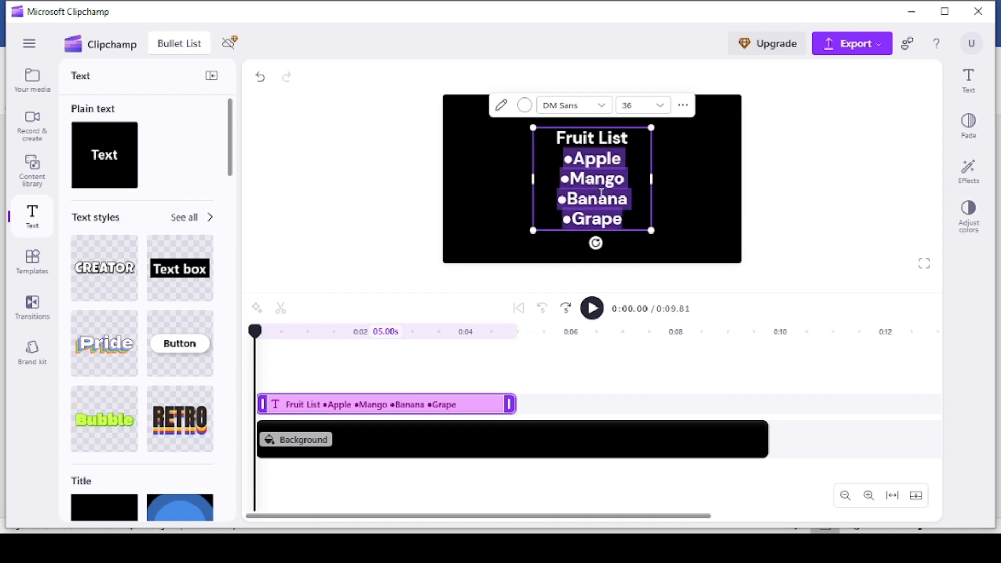
type("• Apple • Grape • Mango • Banana • Dragon fruit")
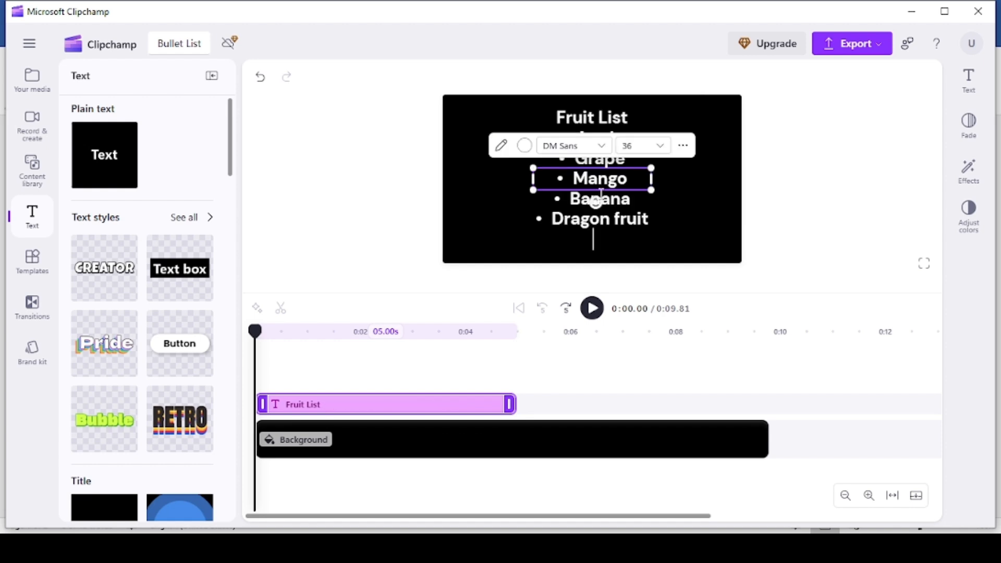
left_click(834, 138)
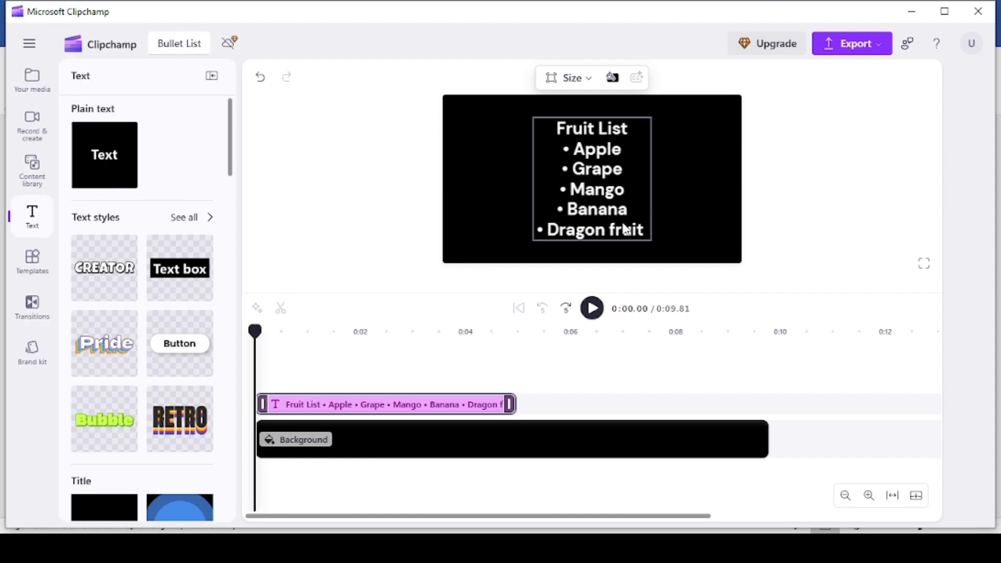
Set the Fruit List text's font to Segoe UI and its size to 24.
left_click(592, 240)
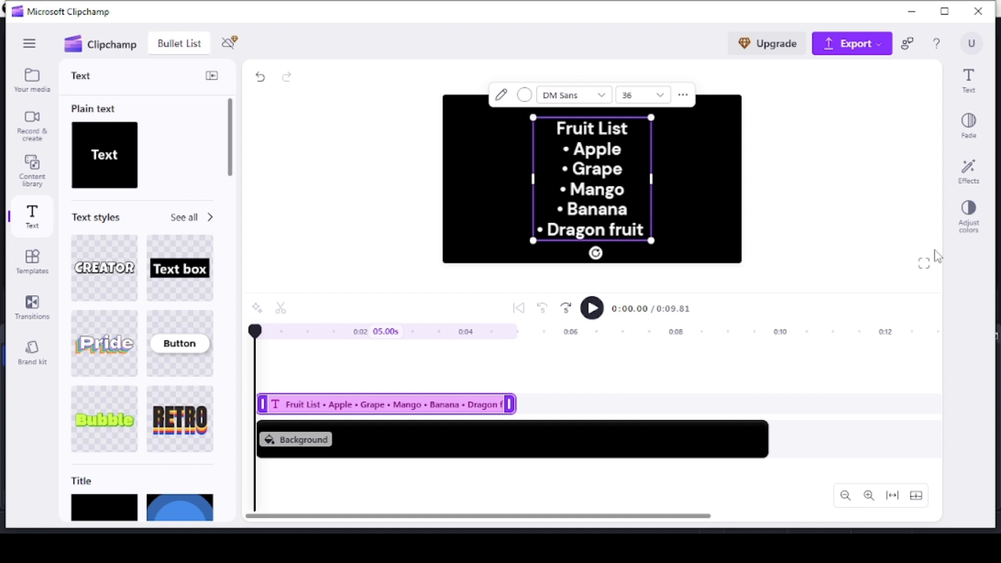
left_click(969, 78)
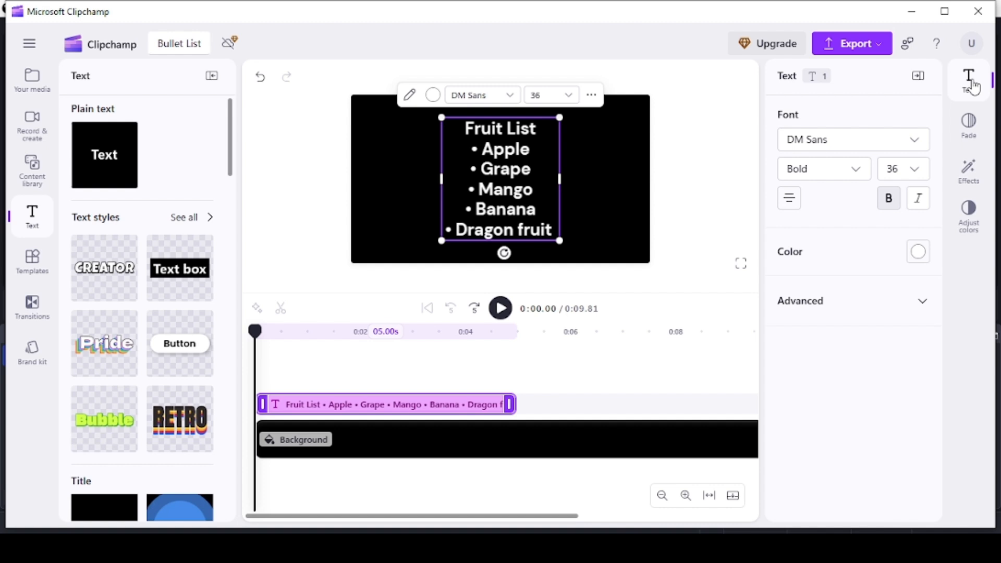
left_click(917, 146)
scroll(874, 247, "down", 3)
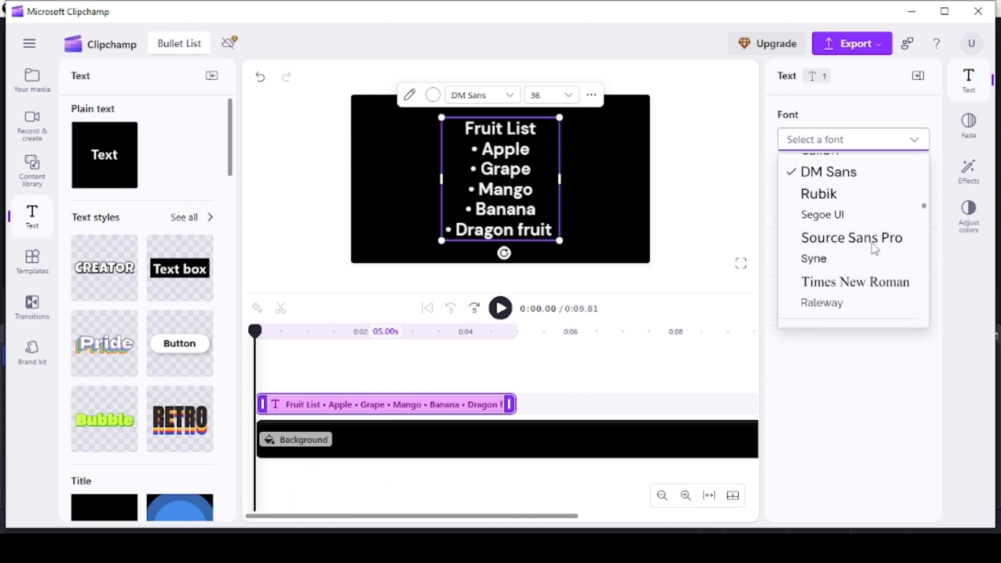
left_click(832, 216)
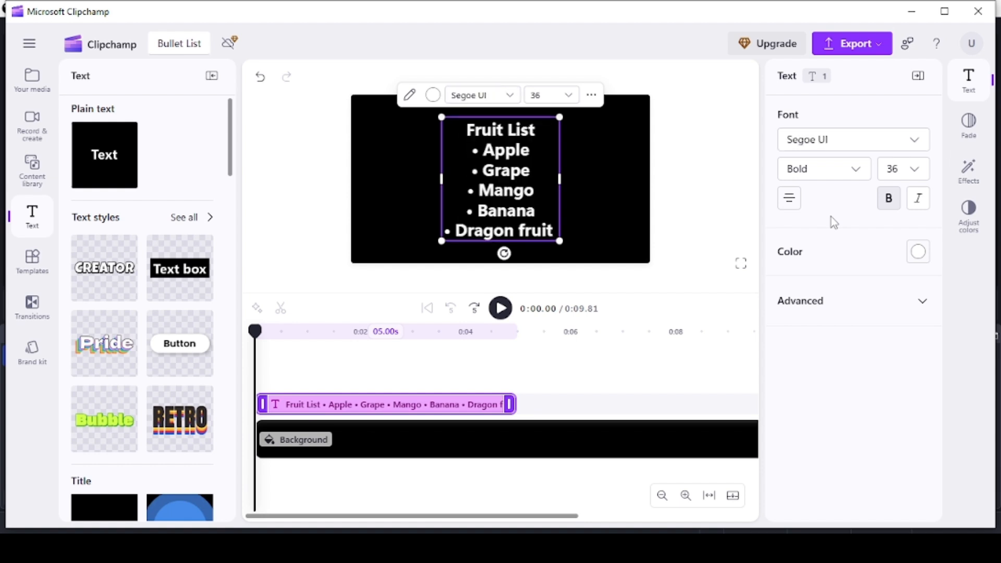
left_click(915, 171)
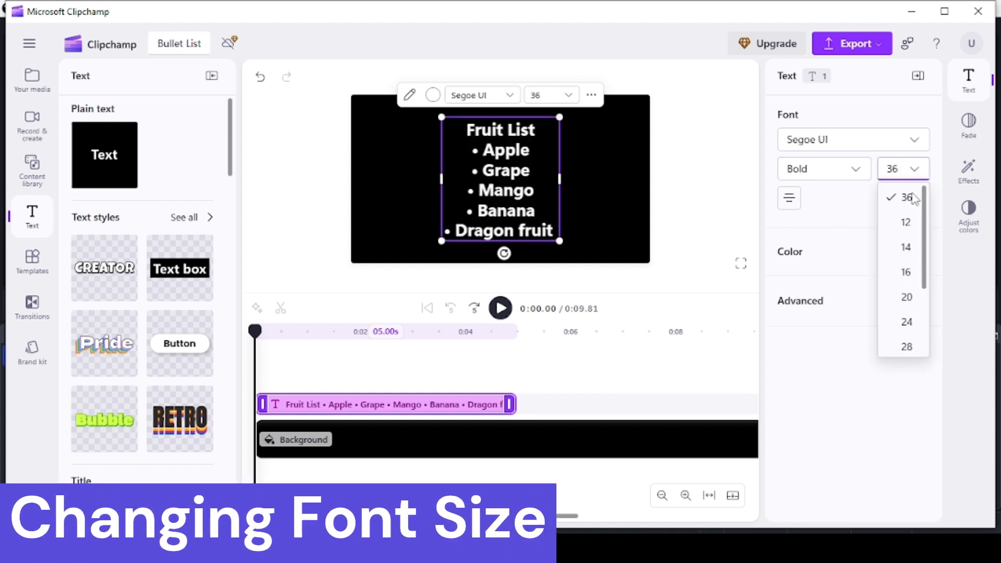
left_click(906, 324)
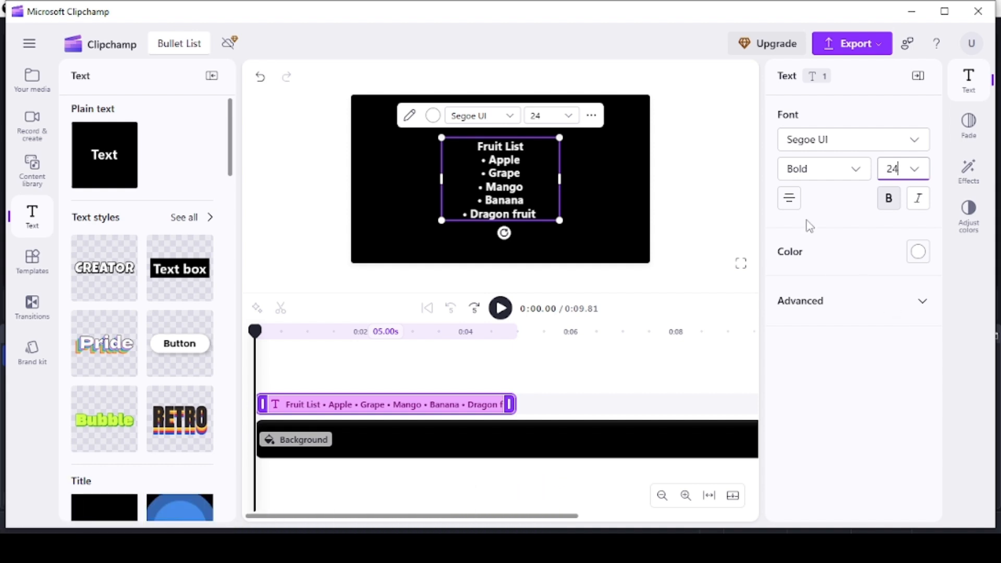
Change the list text's color to orange #FF9422.
left_click(919, 252)
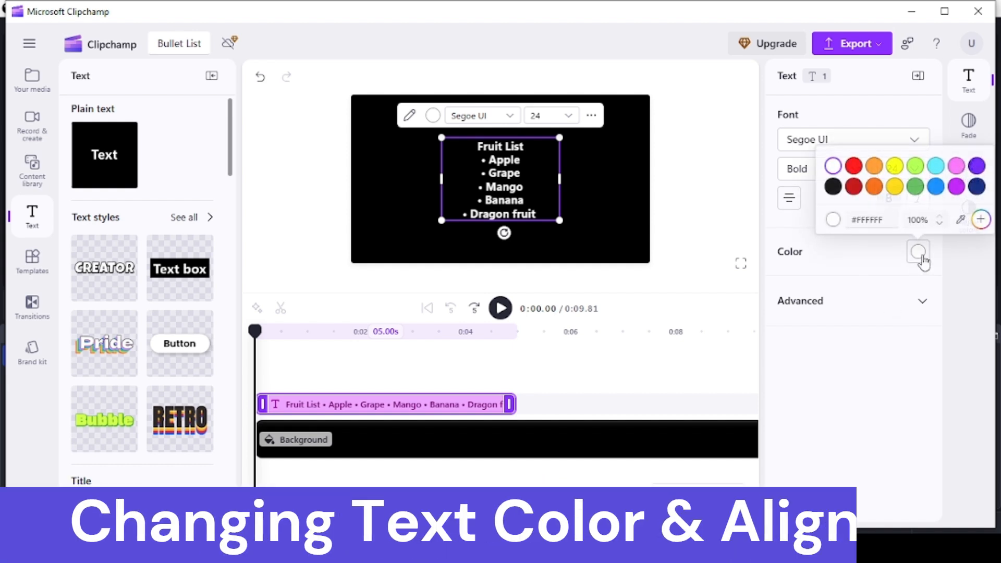
left_click(874, 167)
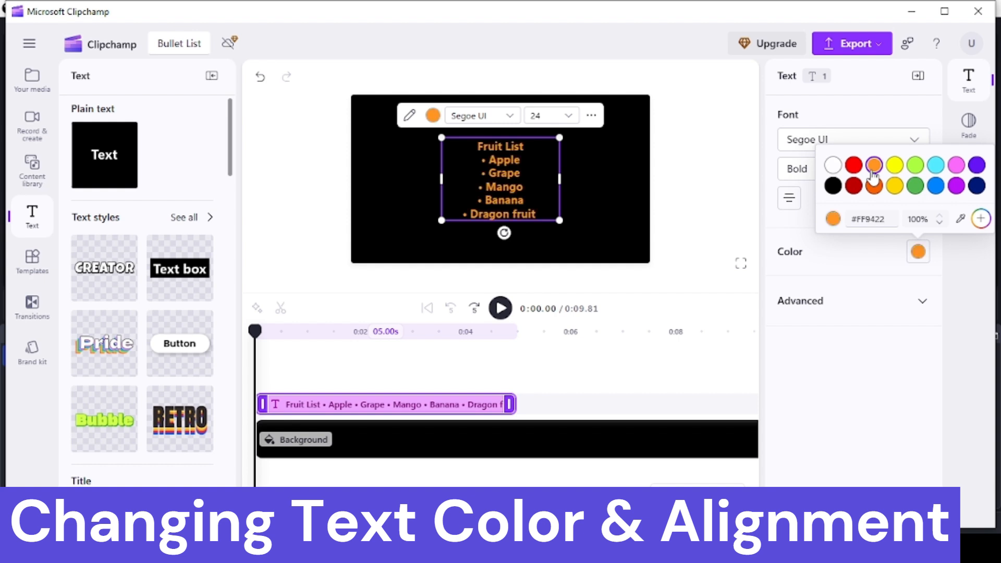
left_click(828, 273)
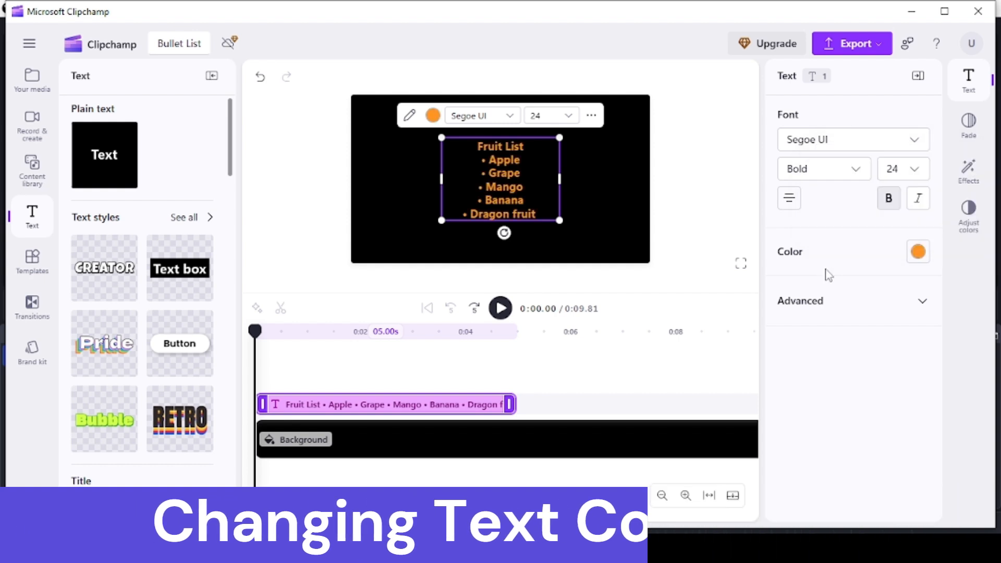
Align the list text to the left and set its line height to 1.8.
left_click(791, 198)
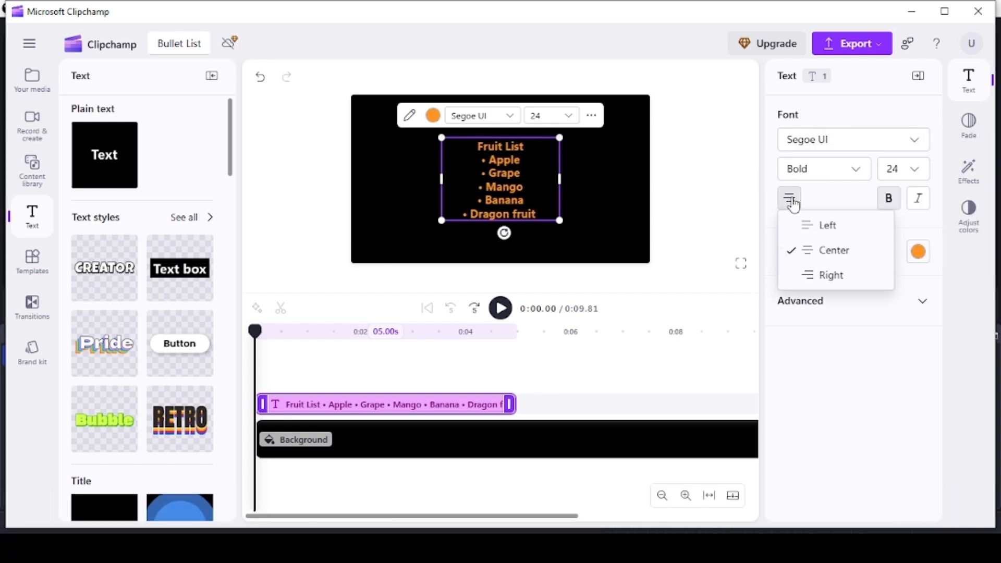
left_click(829, 227)
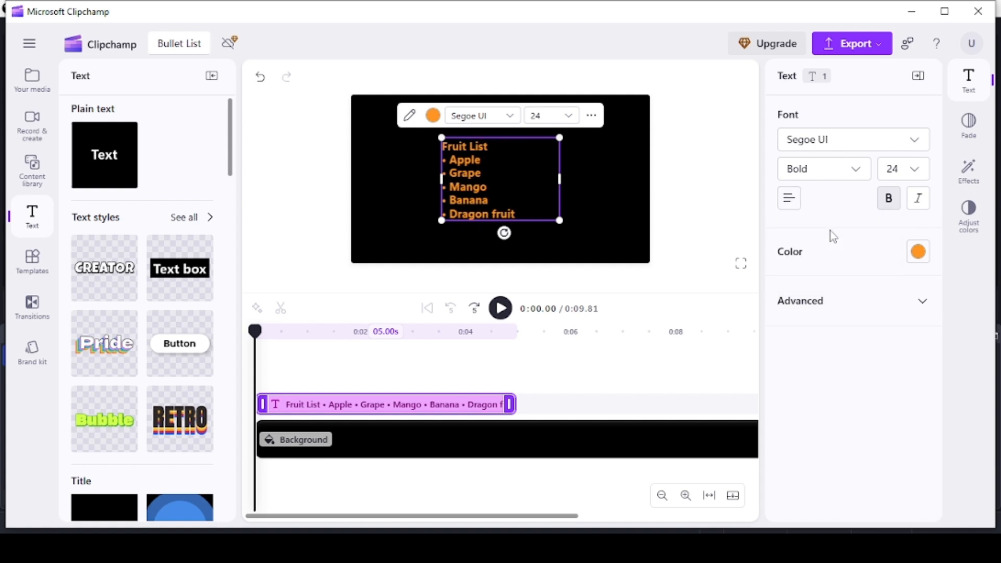
left_click(847, 297)
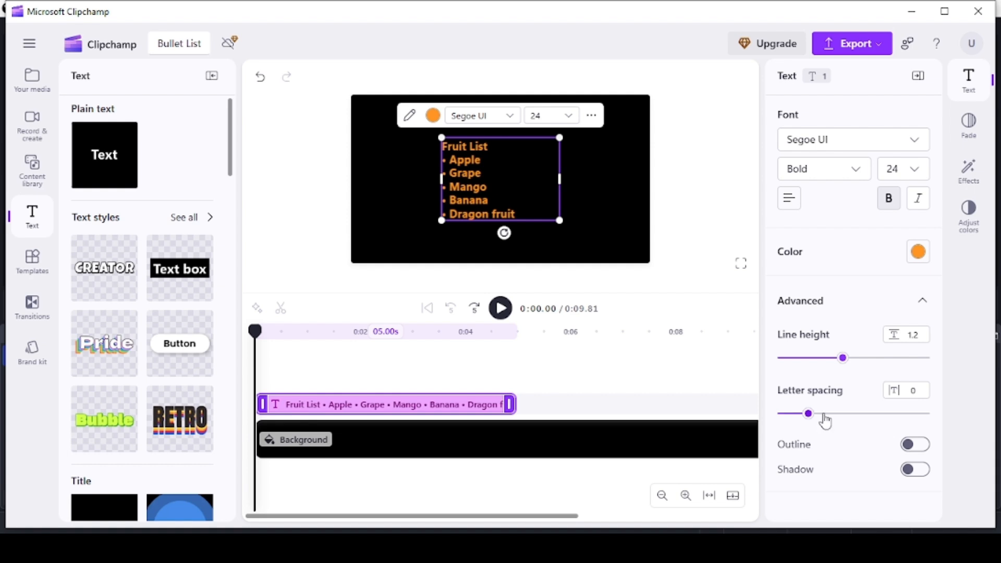
left_click_drag(843, 360, 906, 365)
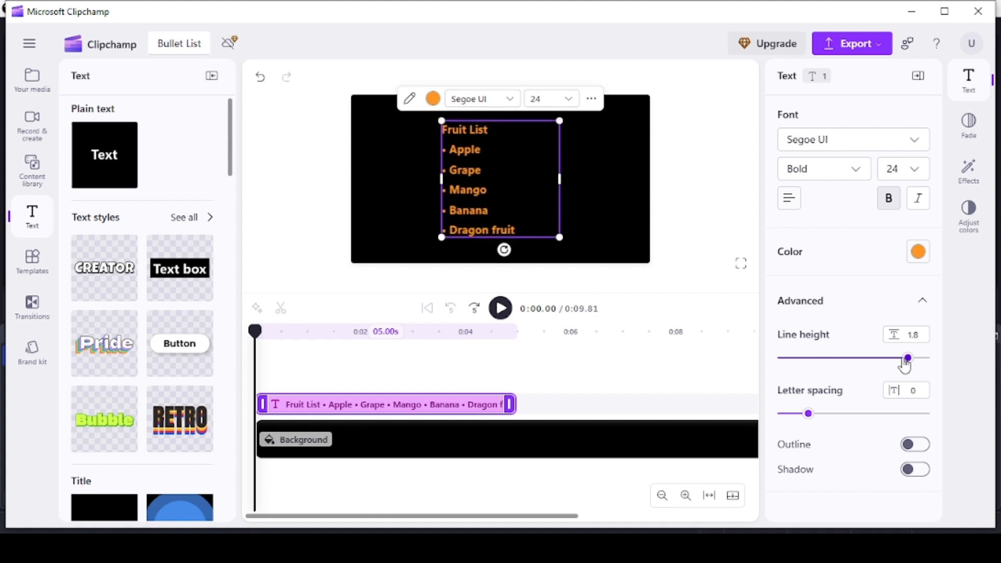
Apply the Flash effect to the list text with a slightly higher speed, and open the full-screen preview.
left_click(968, 172)
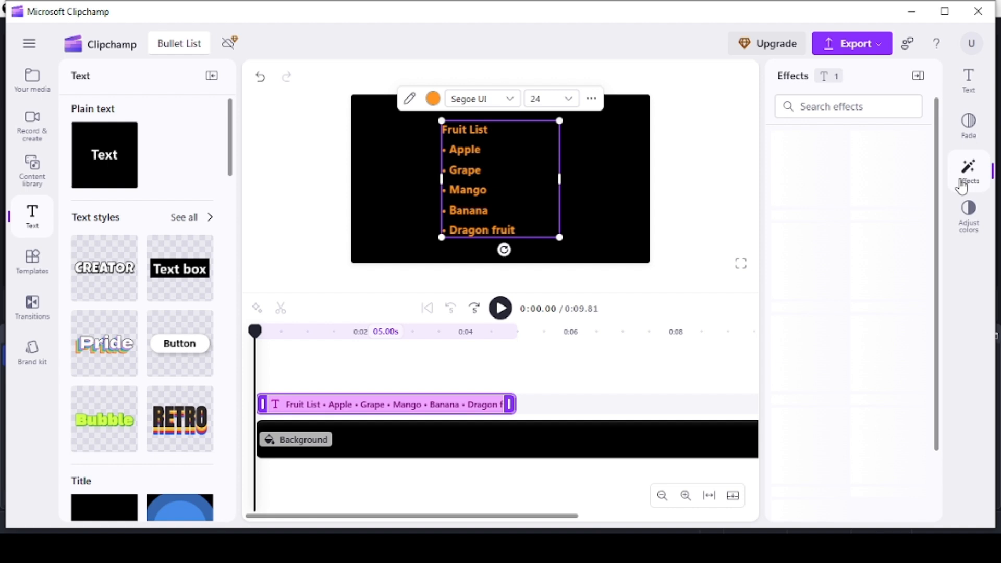
left_click(878, 158)
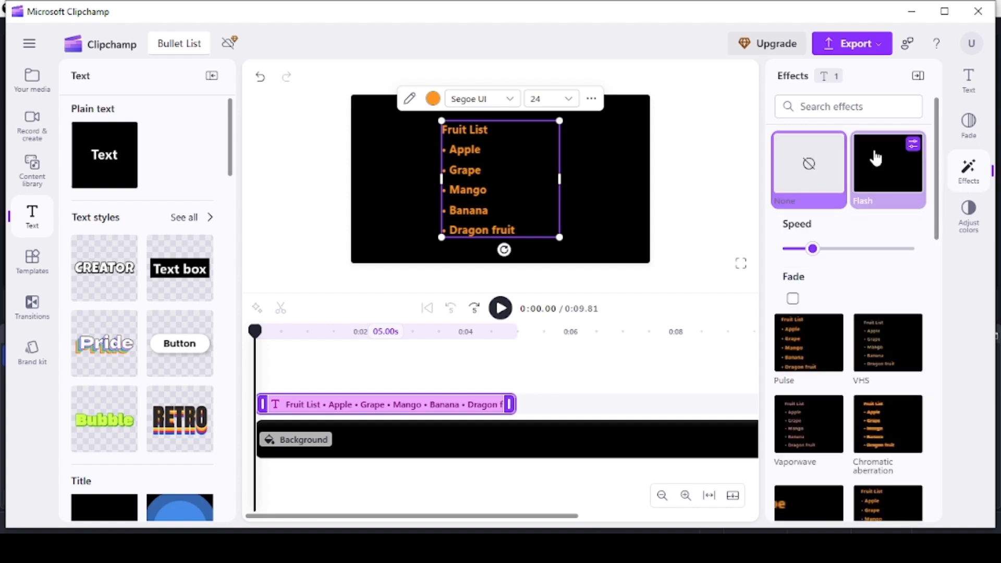
left_click(827, 254)
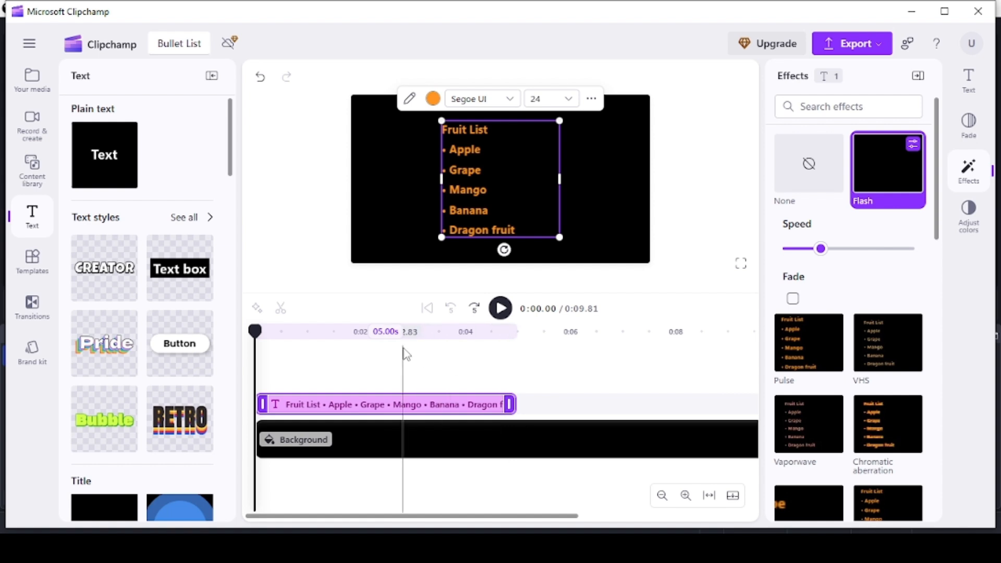
left_click(741, 264)
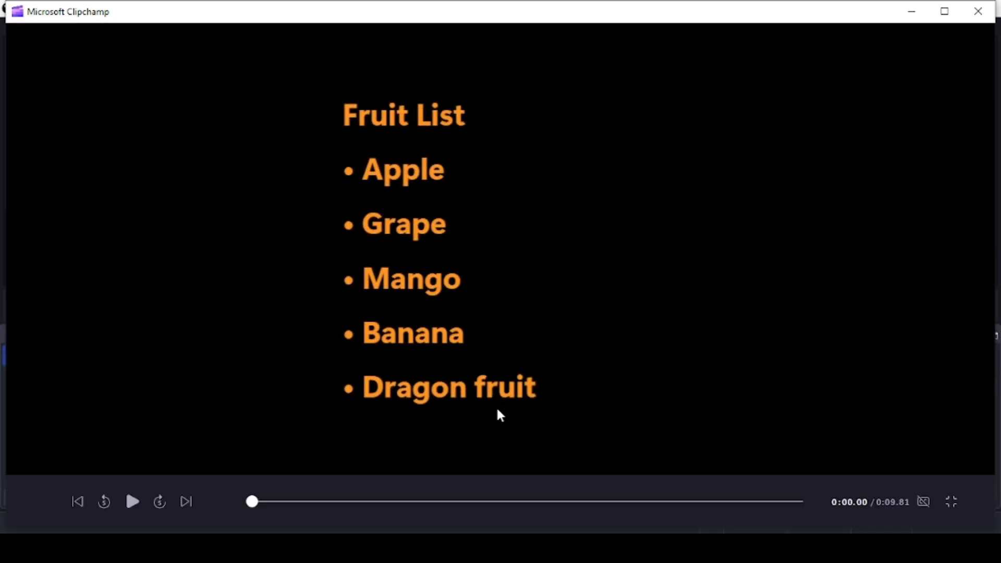
Play the full-screen preview of the flashing fruit list, followed by that of the timed bullet list.
left_click(131, 503)
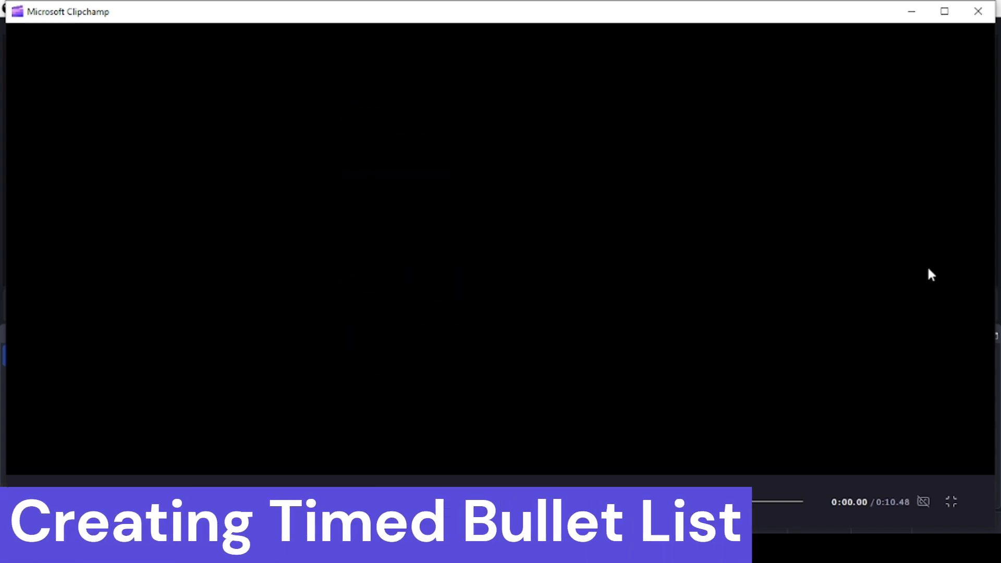
left_click(139, 508)
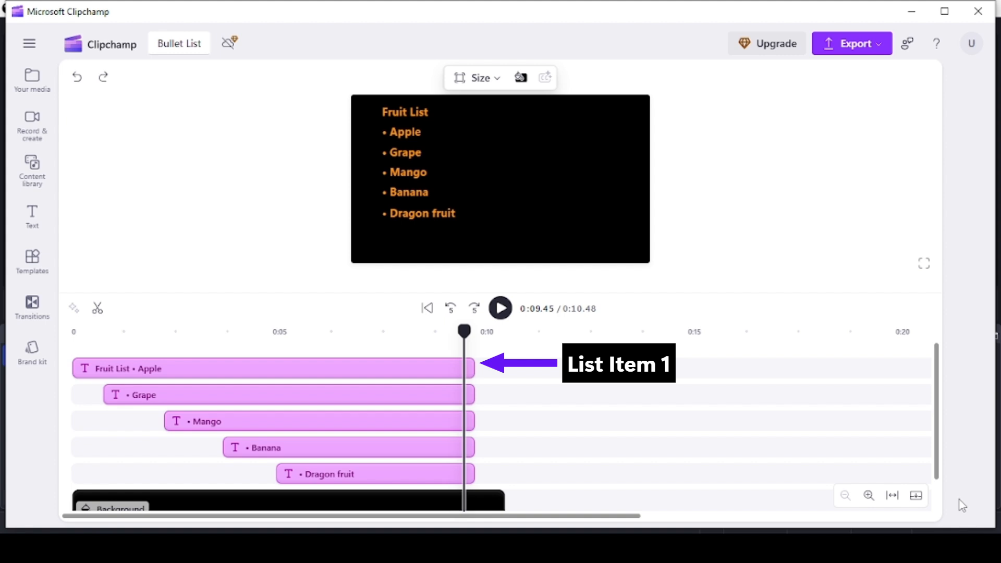
Inspect the timing of the separate Apple, Grape, Mango, Banana and Dragon fruit text clips on the timeline one by one.
left_click(418, 372)
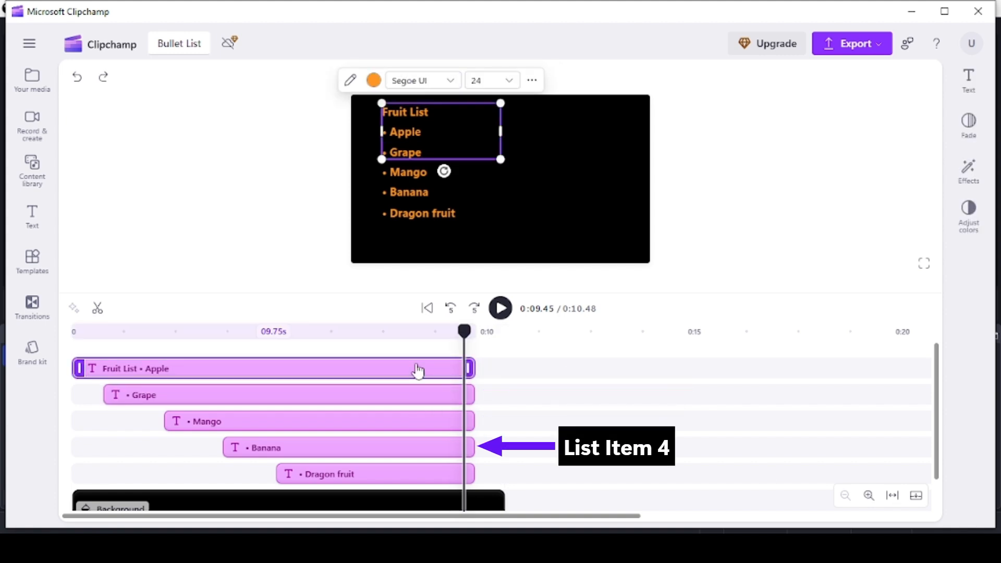
left_click(418, 399)
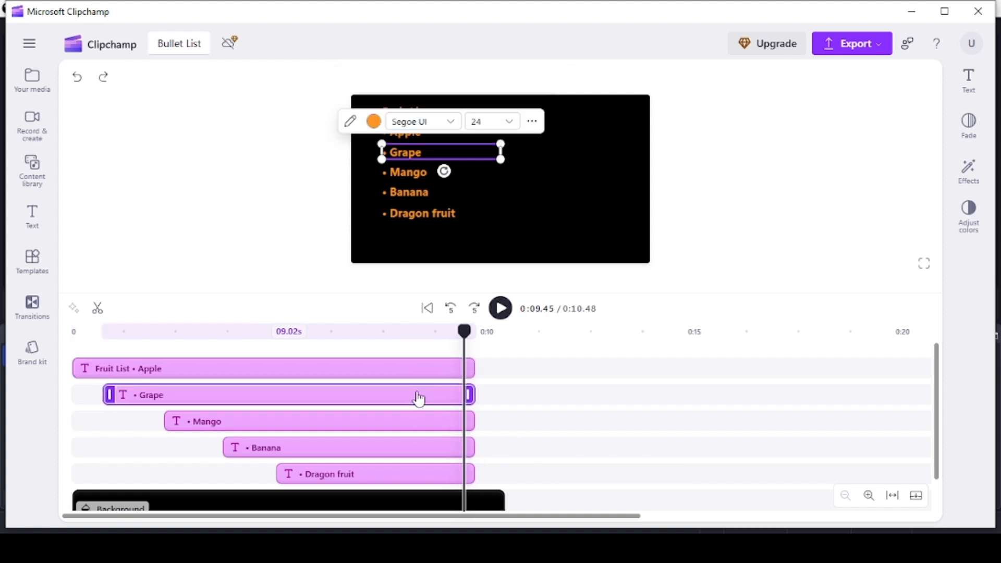
left_click(412, 423)
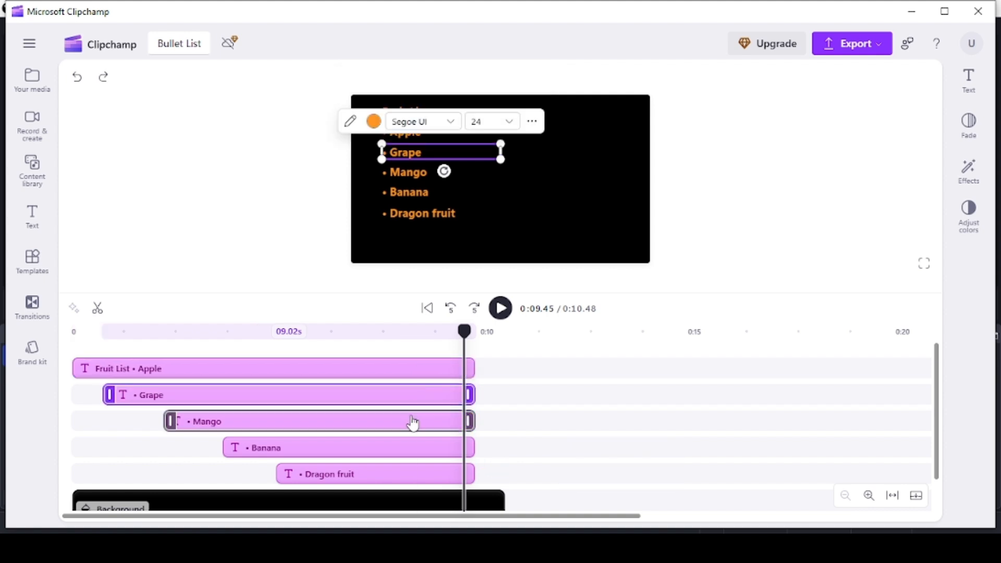
left_click(412, 452)
left_click(411, 474)
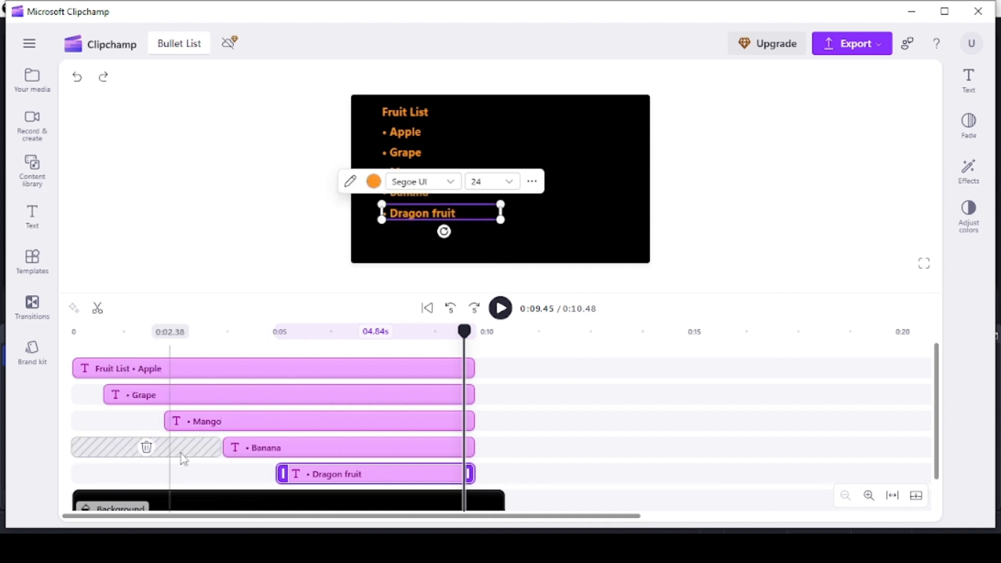
mouse_move(129, 429)
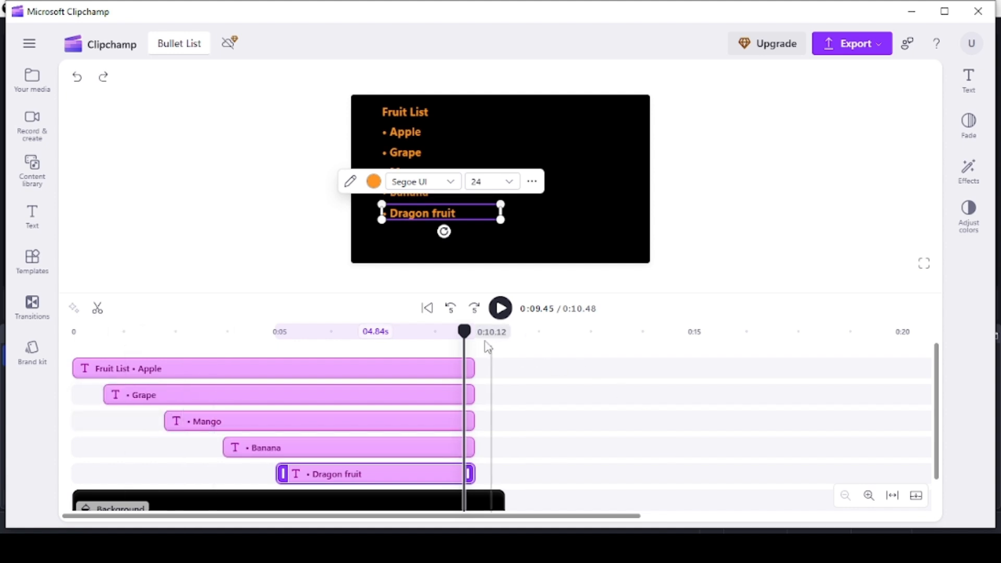
Extend the ends of all five list text clips together to 0:10.48, in line with the end of the background clip.
left_click(586, 349)
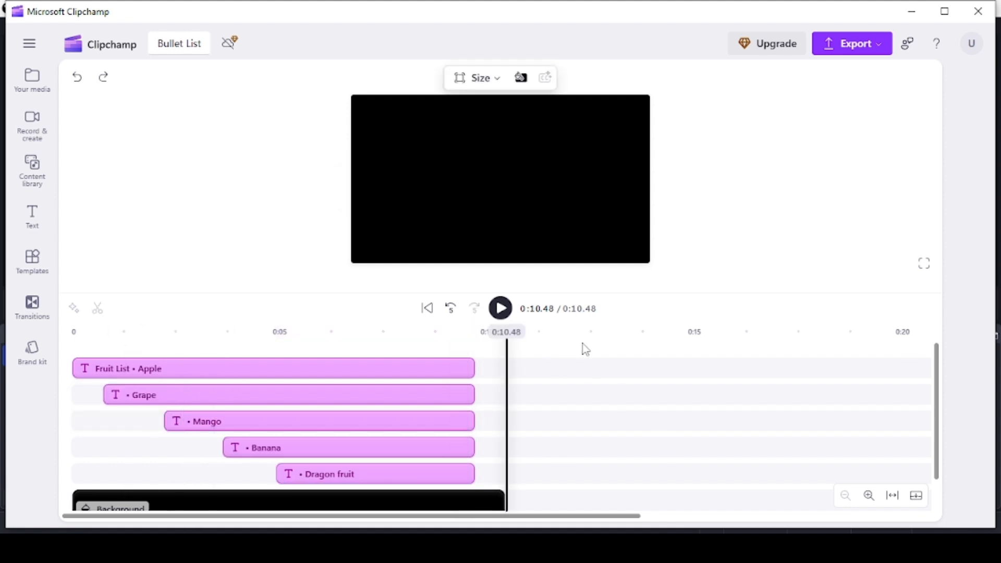
left_click(438, 371)
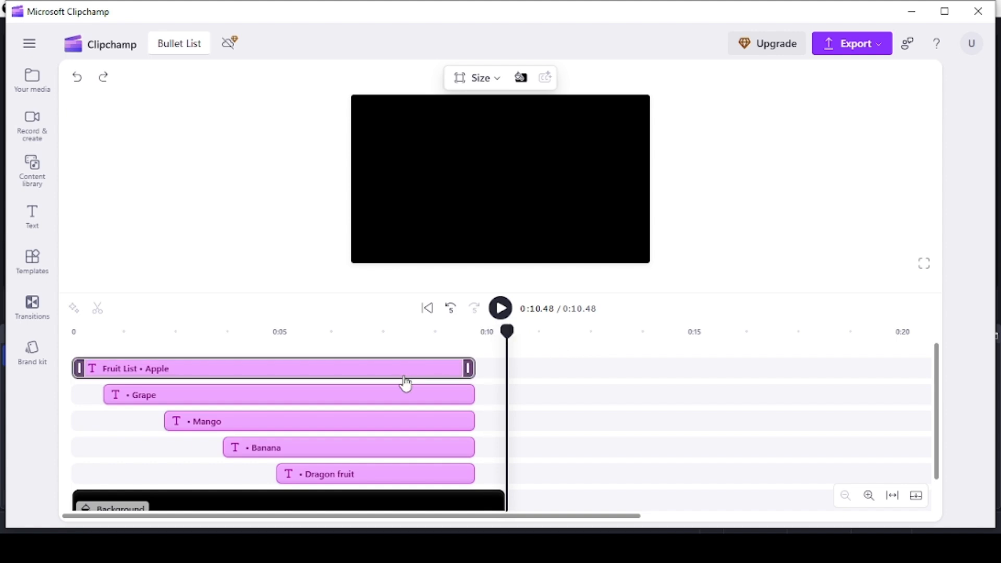
left_click(402, 396, "ctrl")
left_click(397, 422, "ctrl")
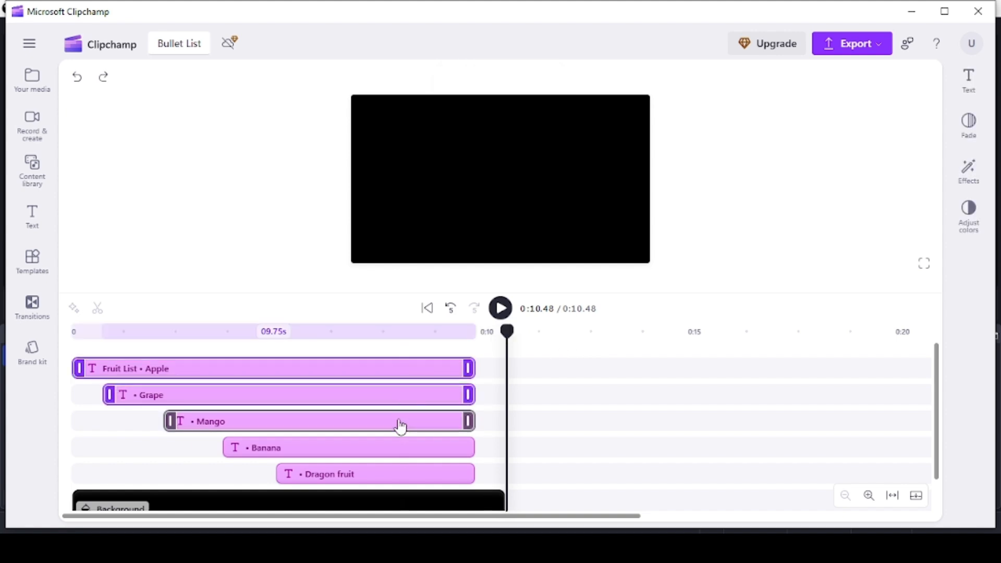
left_click(398, 447, "ctrl")
left_click(399, 476, "ctrl")
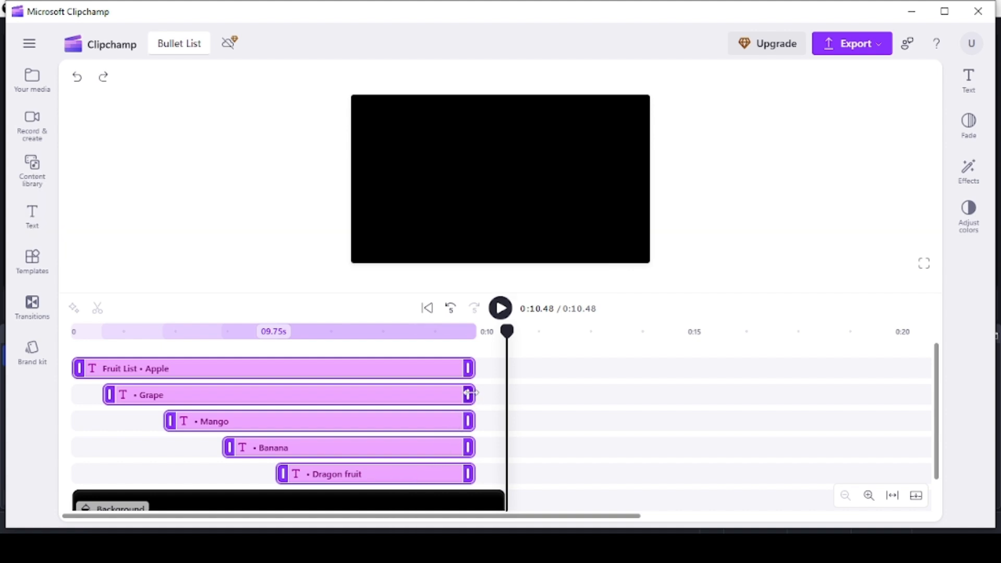
left_click_drag(469, 394, 504, 394)
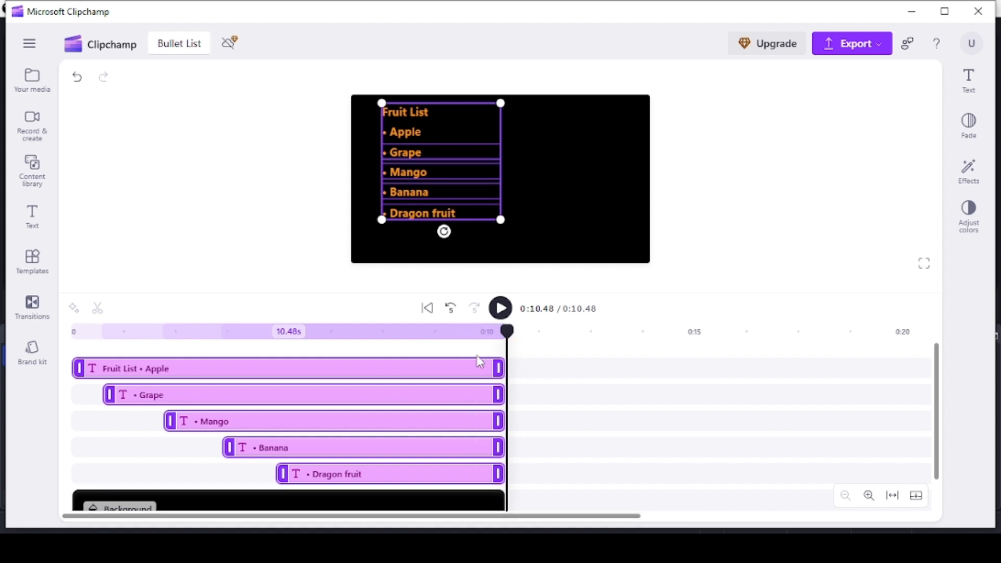
Play the timed bullet list from the beginning in the full-screen preview and stop playback.
left_click(427, 308)
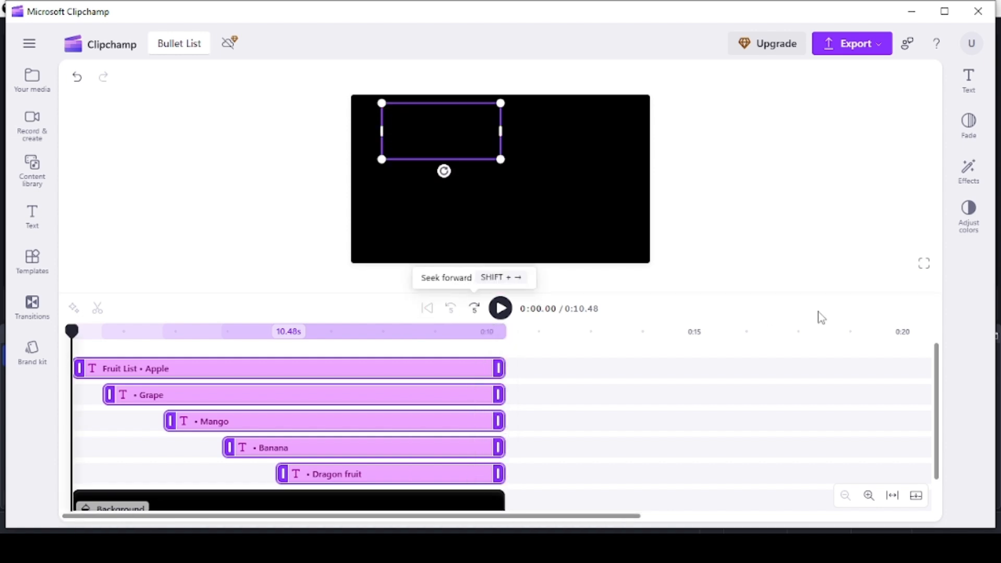
left_click(924, 264)
left_click(133, 502)
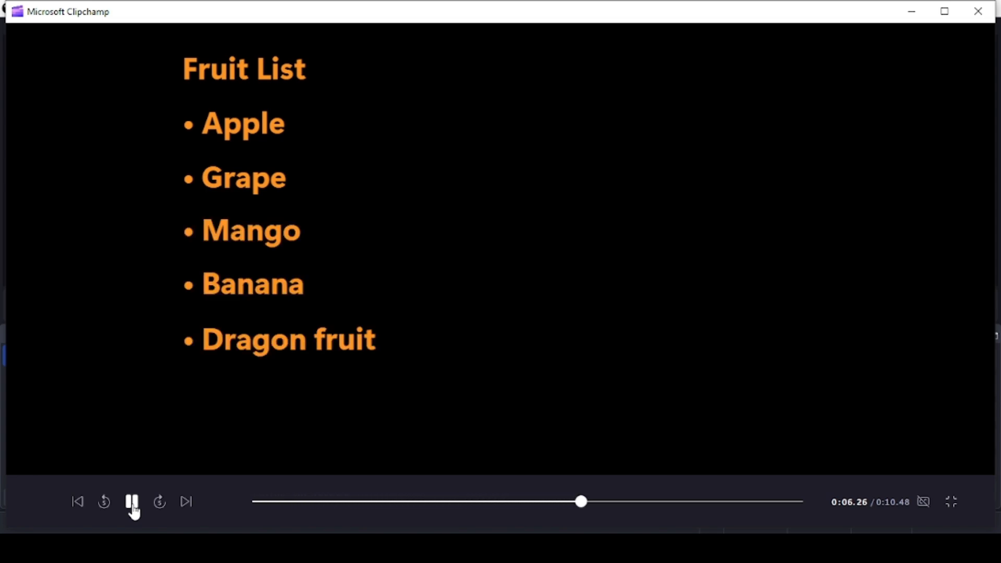
left_click(133, 506)
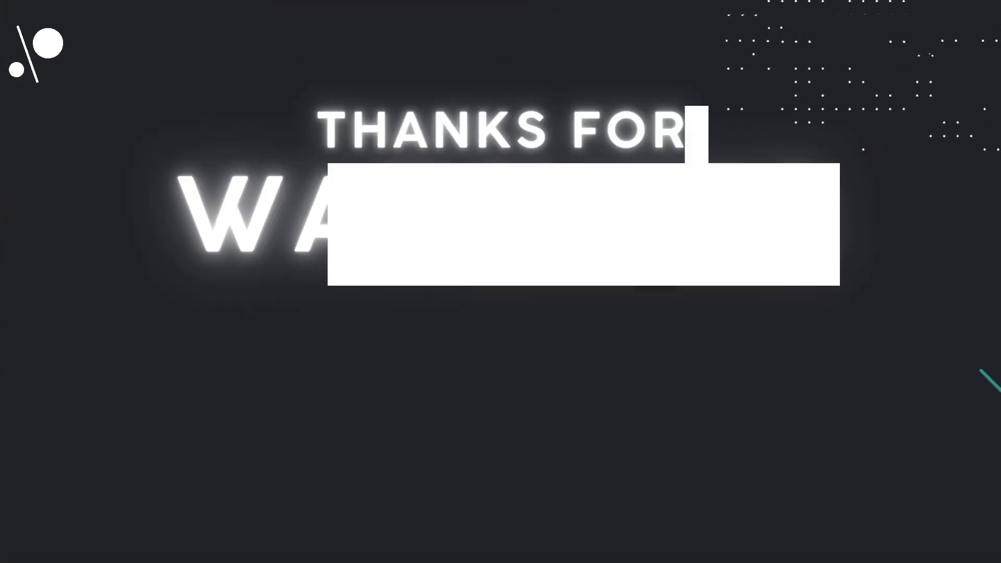